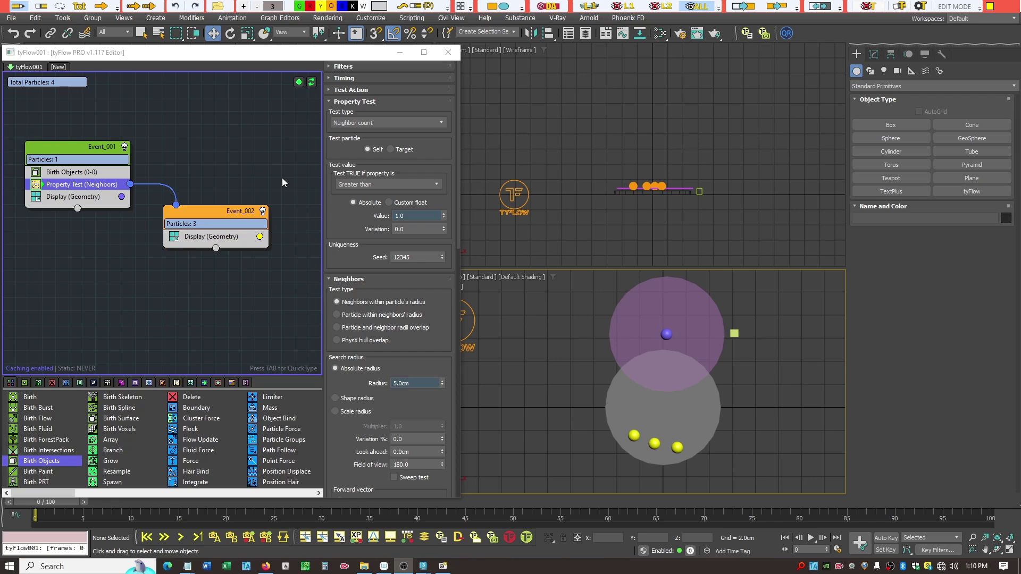
- Nudge Box001's purple particle slightly right, keeping its sphere overlapping the grey sphere
click(735, 333)
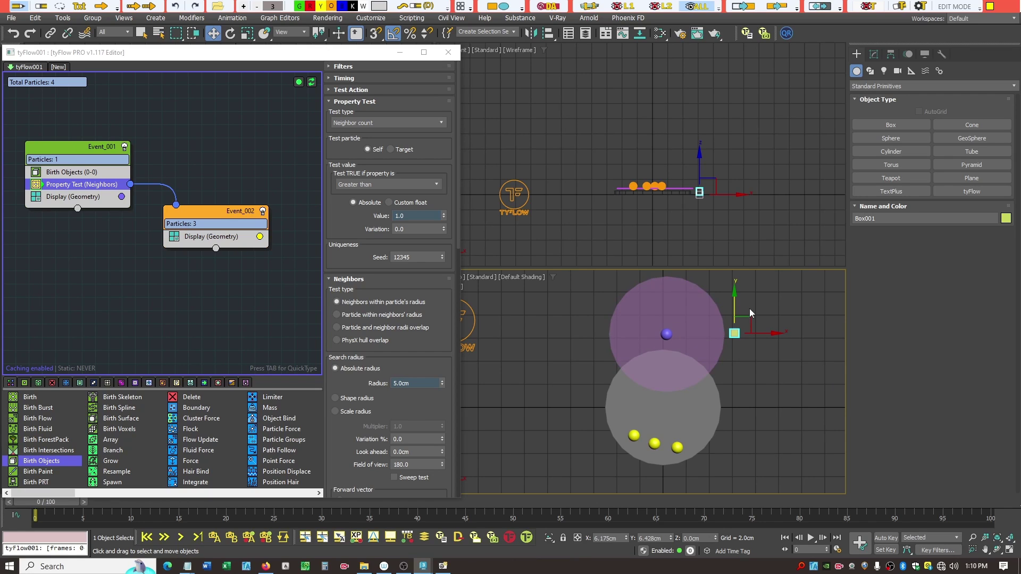
mouse_move(750, 326)
mouse_down()
mouse_move(771, 327)
mouse_move(759, 329)
mouse_up()
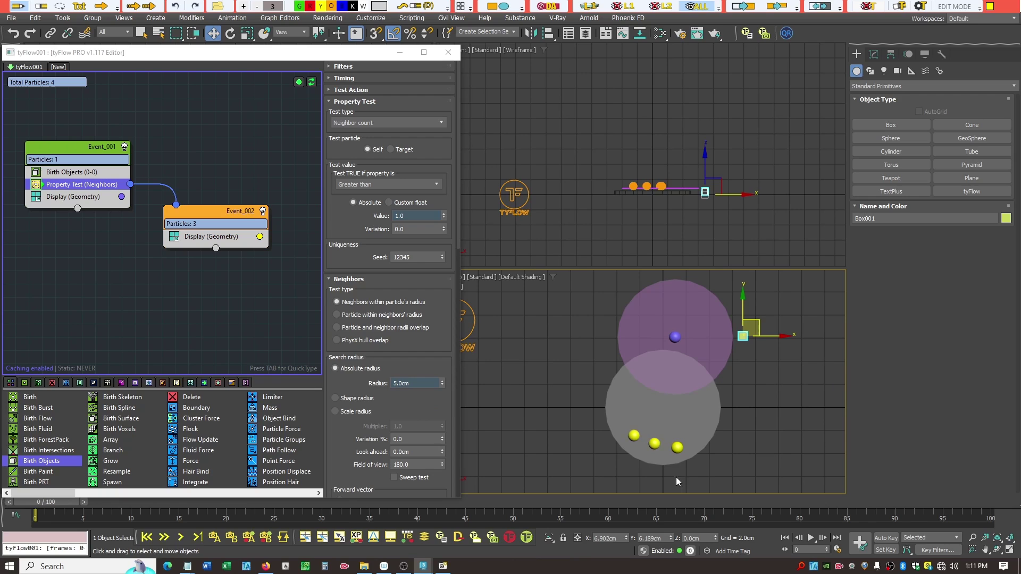
click(673, 450)
- Move the purple particle down-left among the yellow ones and inspect the grey and purple spheres
drag(756, 323, 698, 386)
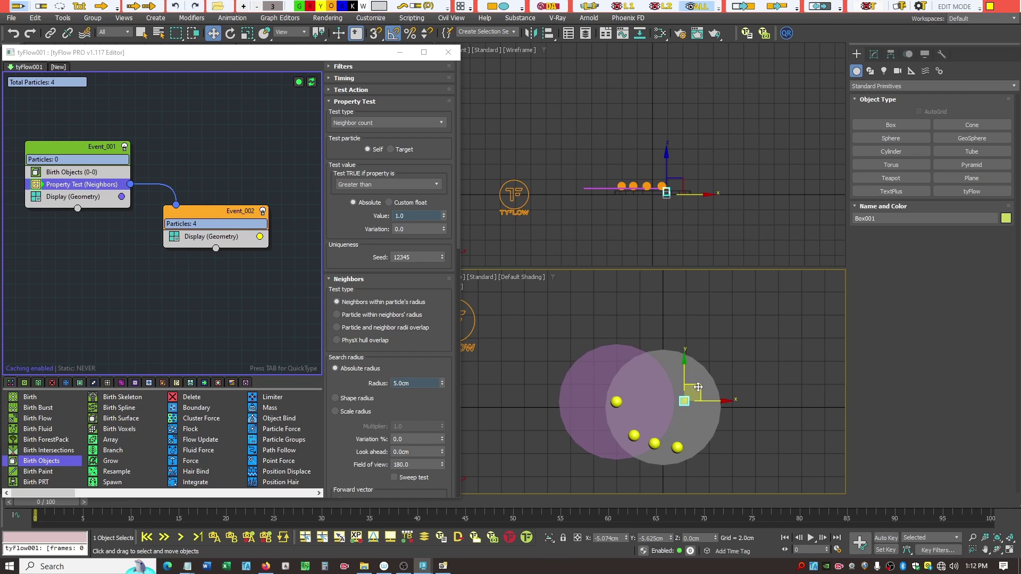
click(693, 455)
click(637, 430)
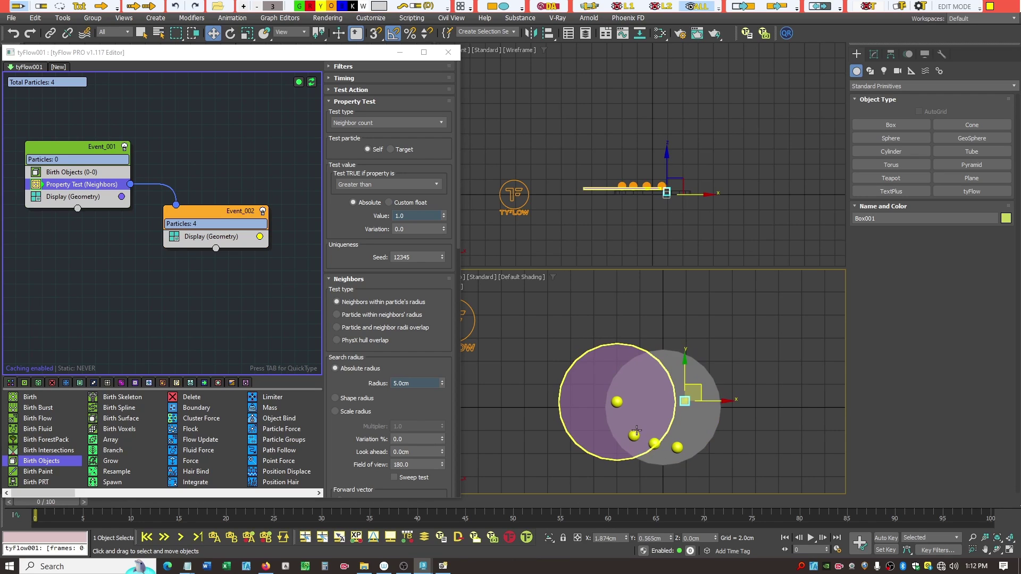
click(618, 400)
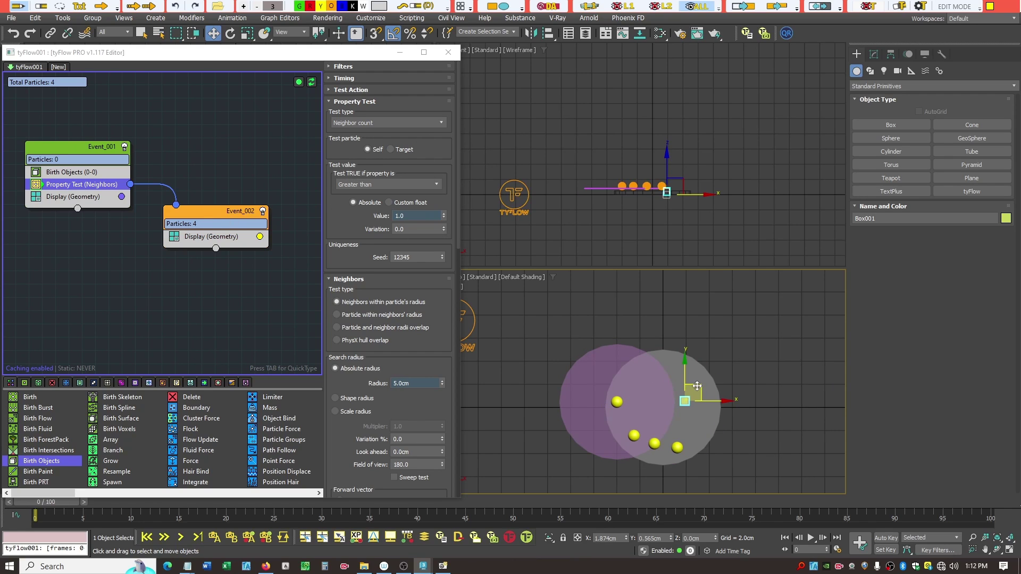
- Shift the purple particle up-left so its sphere overlaps the others, then clear the selection
drag(697, 386, 677, 355)
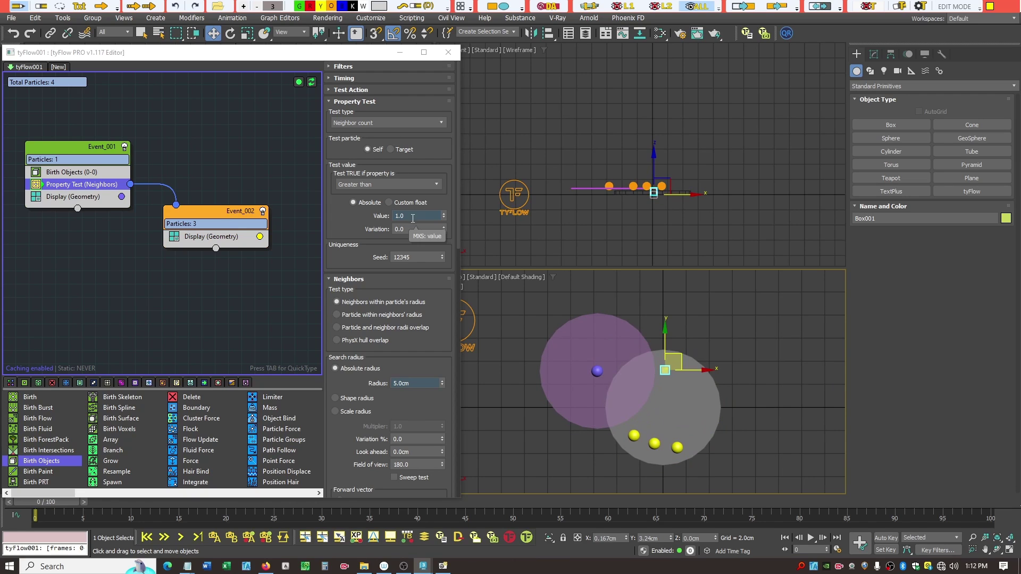
click(597, 371)
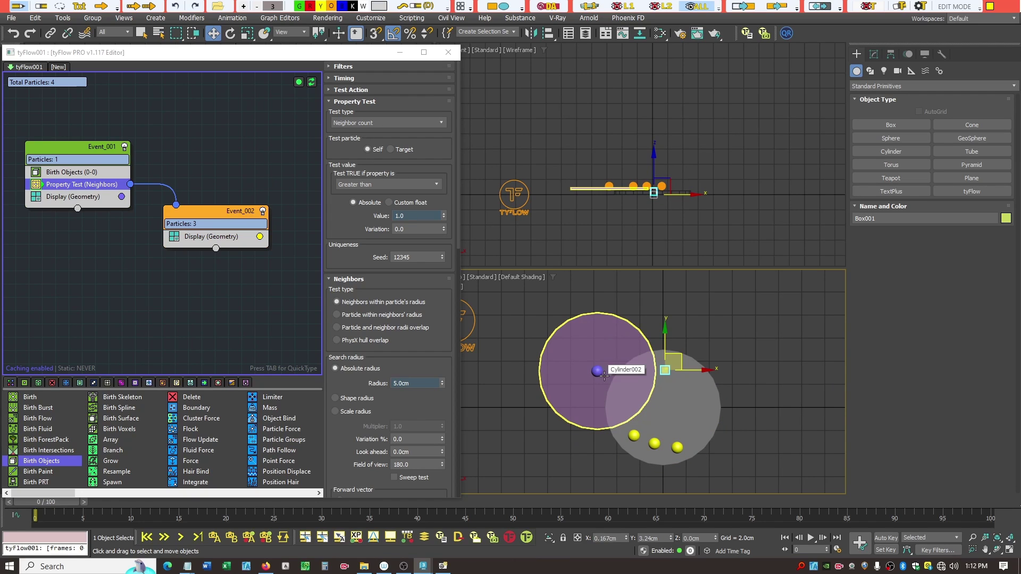
click(628, 434)
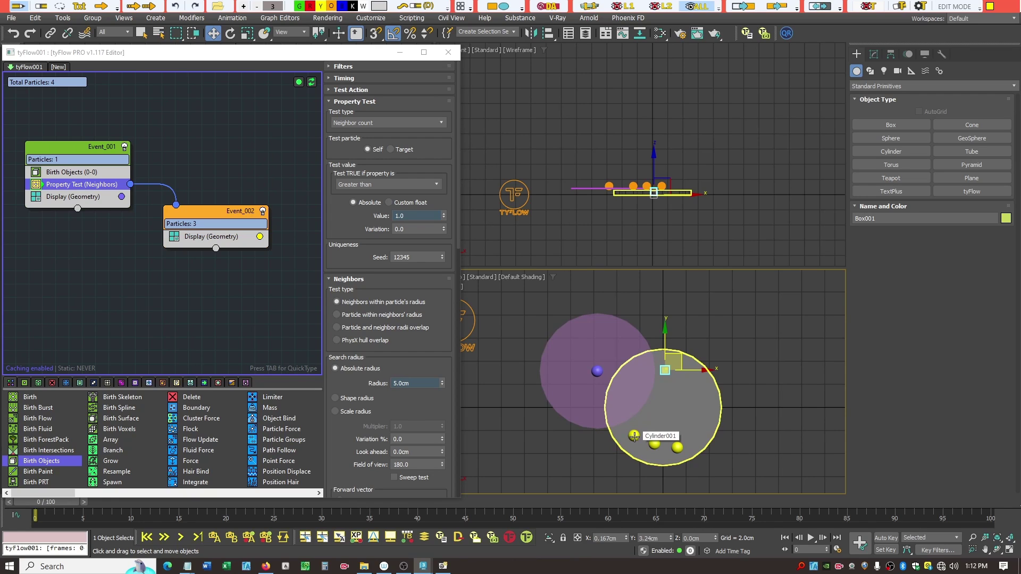
click(634, 436)
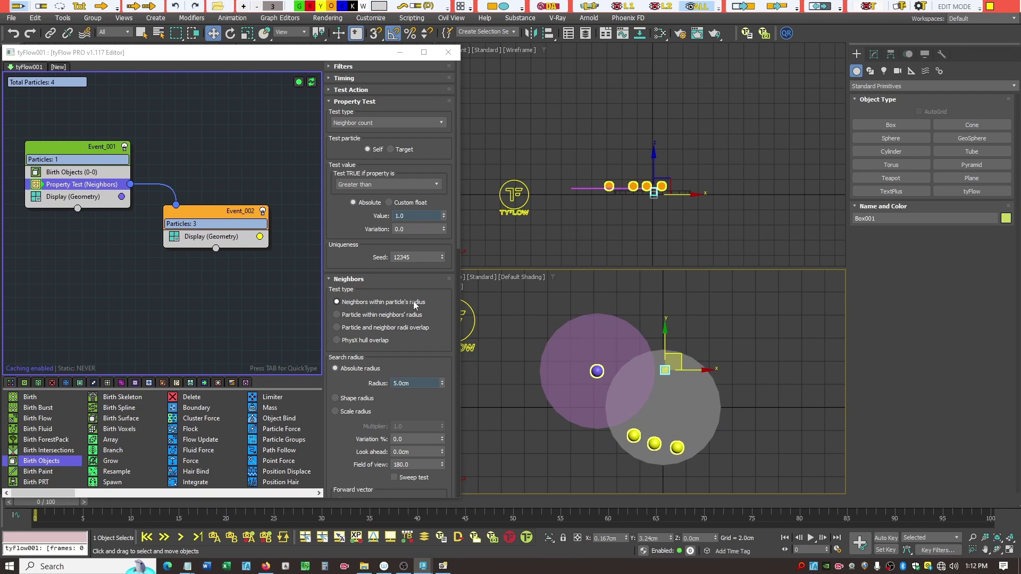
click(495, 324)
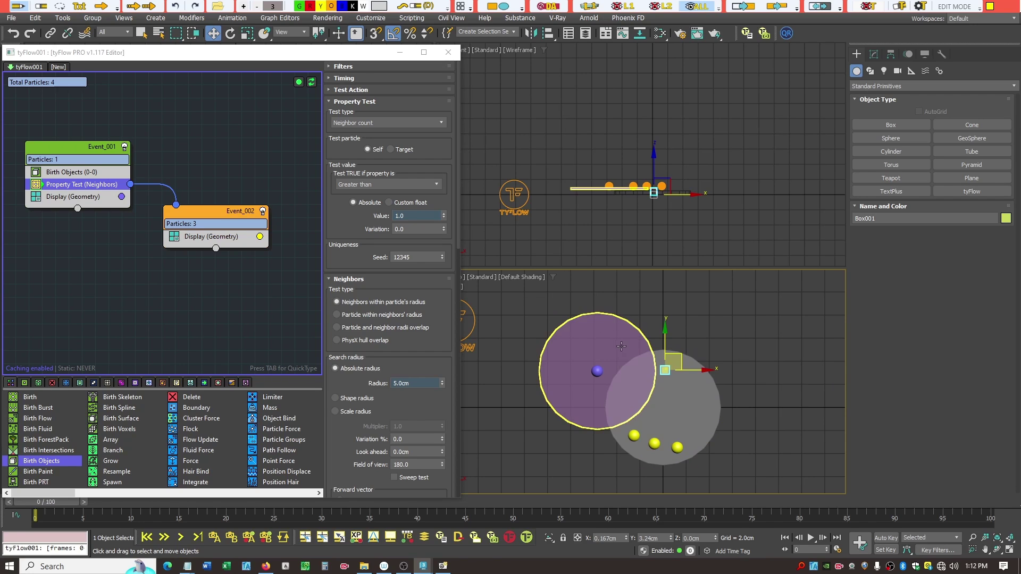
- Move Box001's purple particle right away from the cluster, with a small left-down nudge
drag(679, 357, 799, 411)
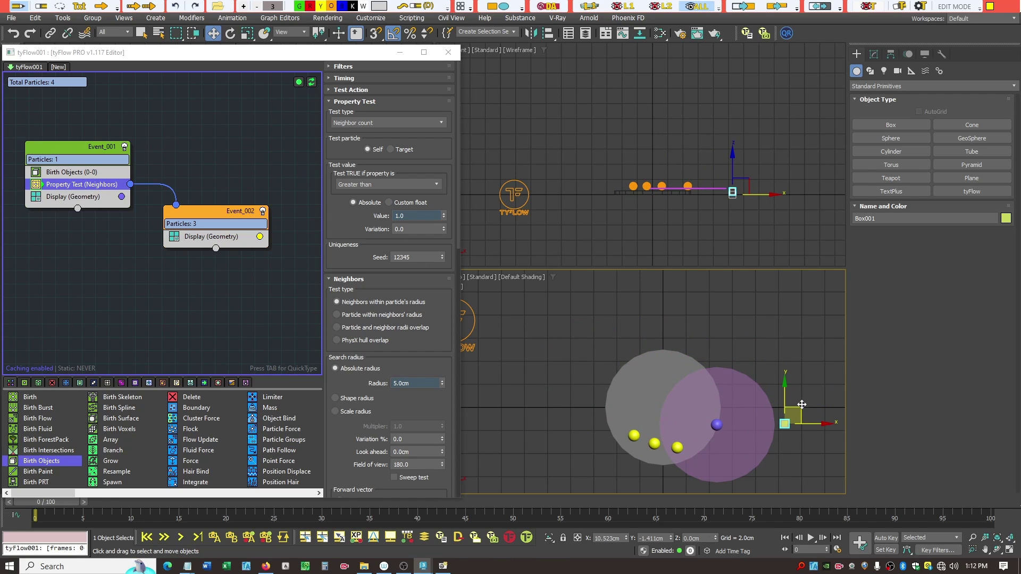
drag(801, 409, 792, 414)
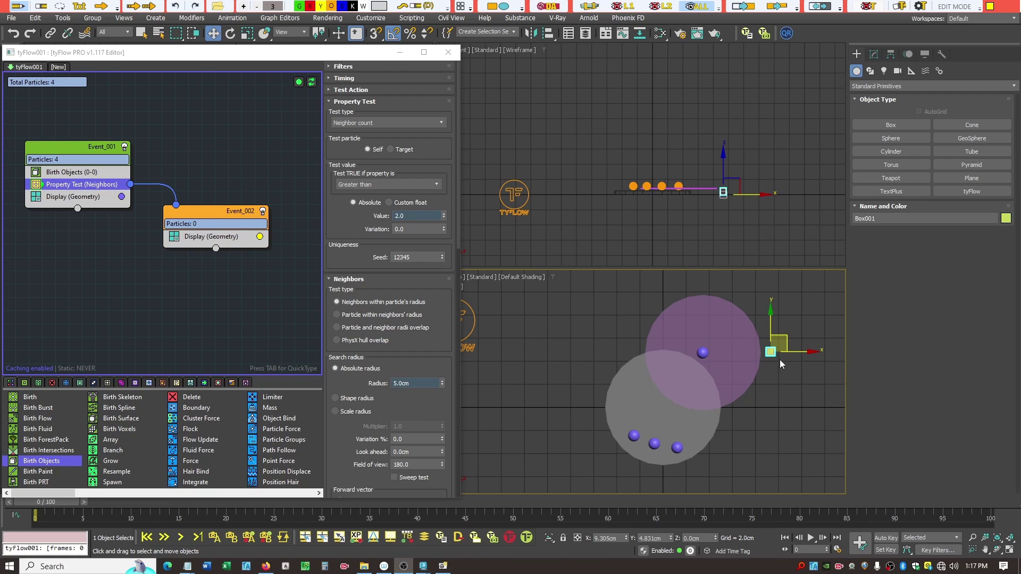
- Lower the purple particle into the grey sphere and select the Cylinder001 disc
drag(783, 339, 784, 382)
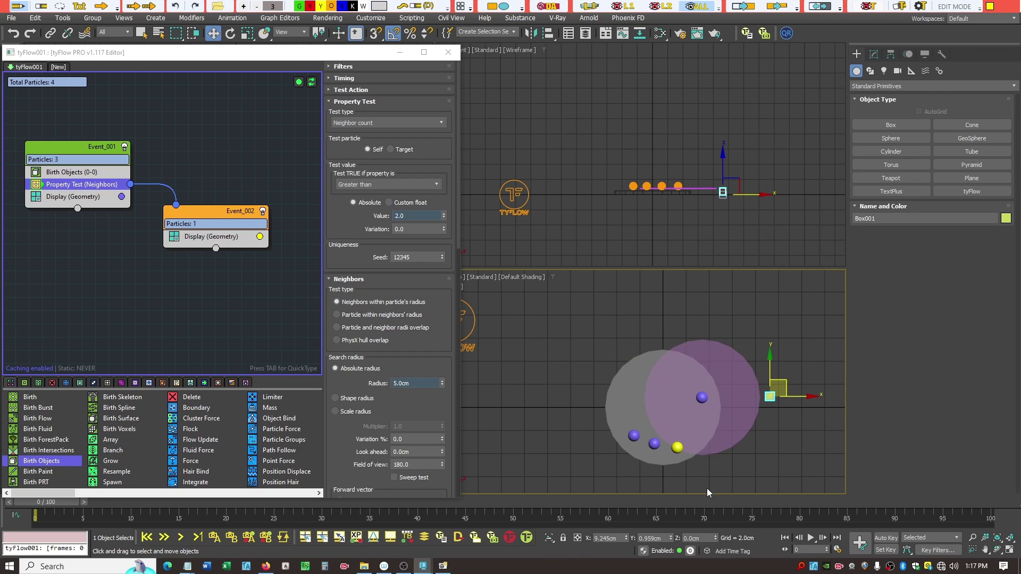
click(644, 461)
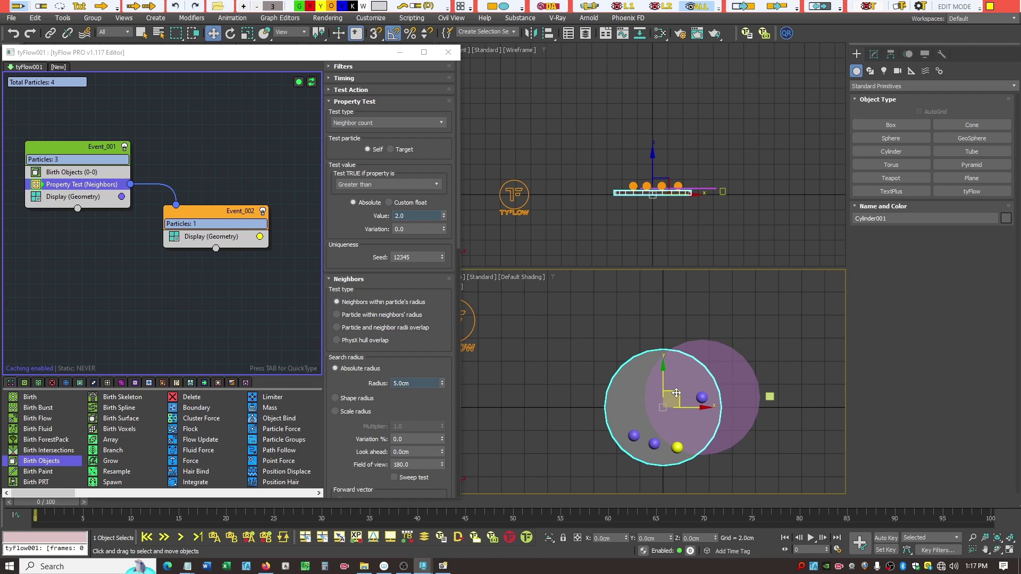
- Reposition the grey Cylinder001 disc down-right, then back left under the bottom particles
drag(675, 393, 692, 433)
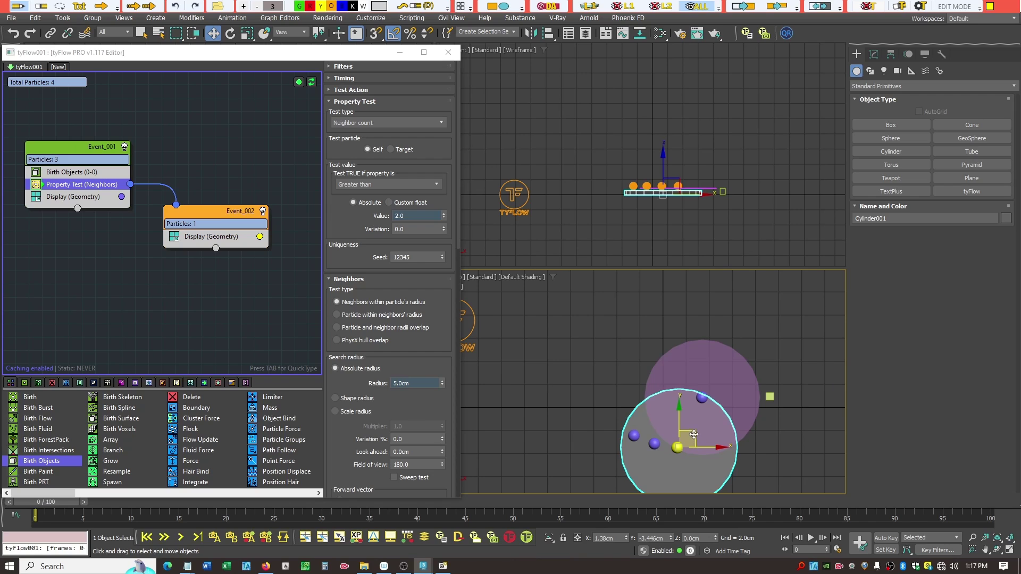
drag(693, 435, 669, 429)
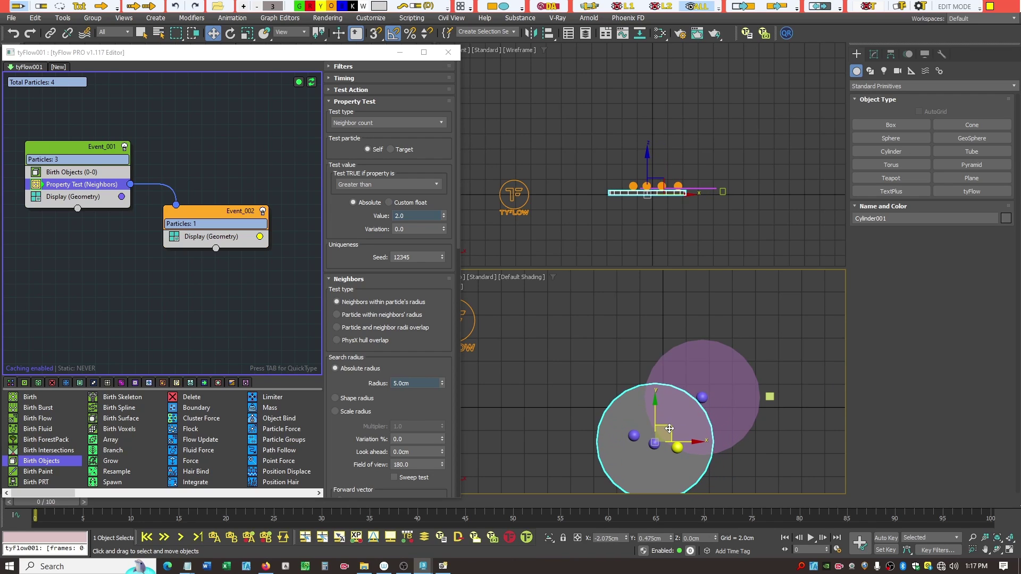
drag(669, 429, 693, 432)
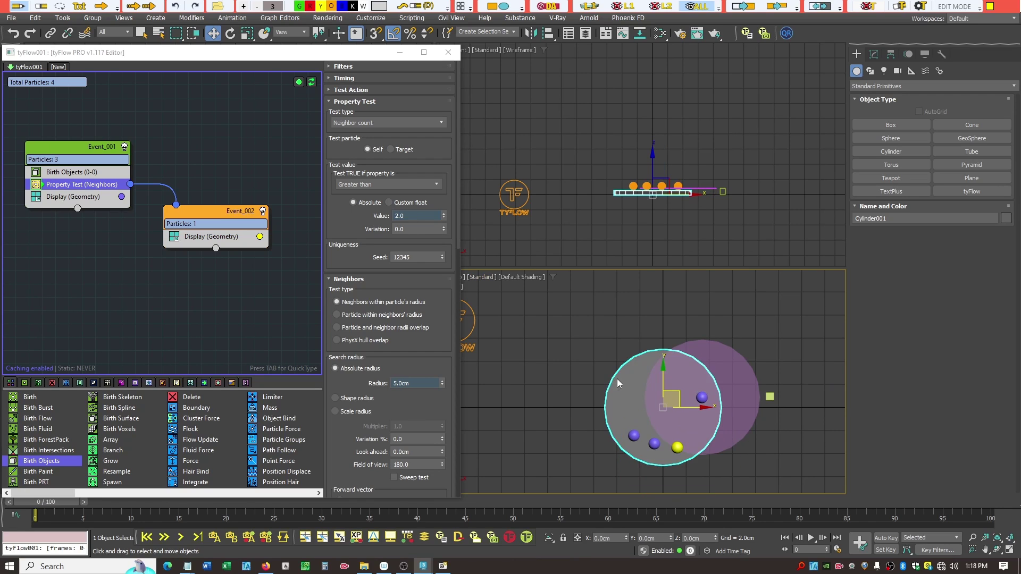
- Slide Box001's purple particle left into the group so all four particles turn yellow
click(726, 474)
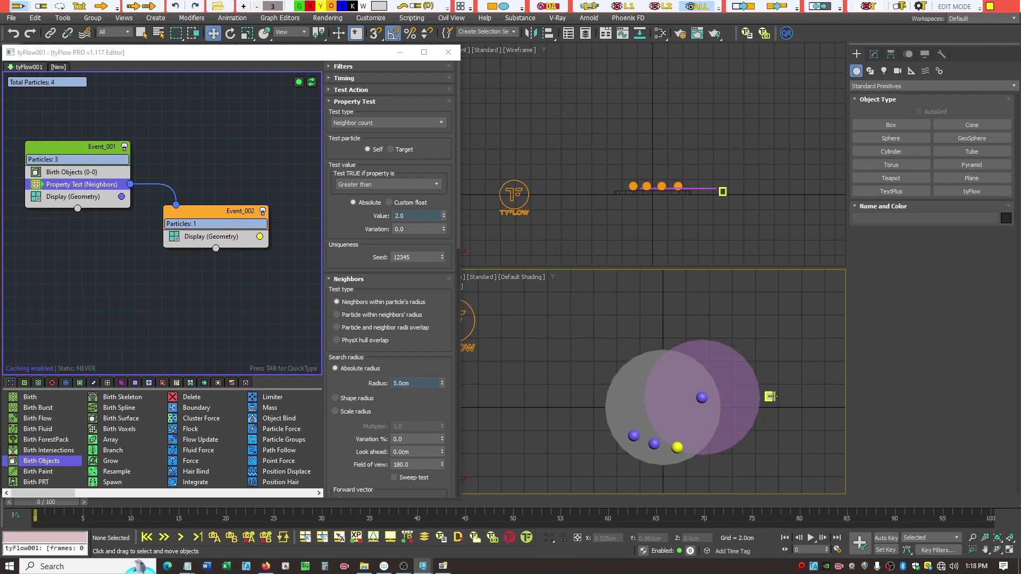
drag(771, 397, 747, 408)
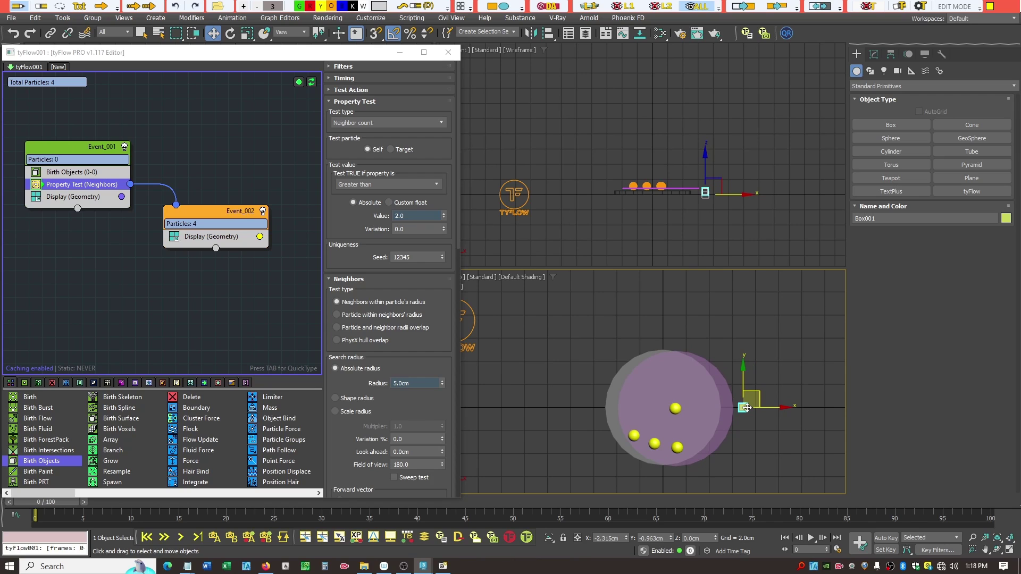
- Offset the grey Cylinder001 to the lower left of the purple radius zone
click(609, 403)
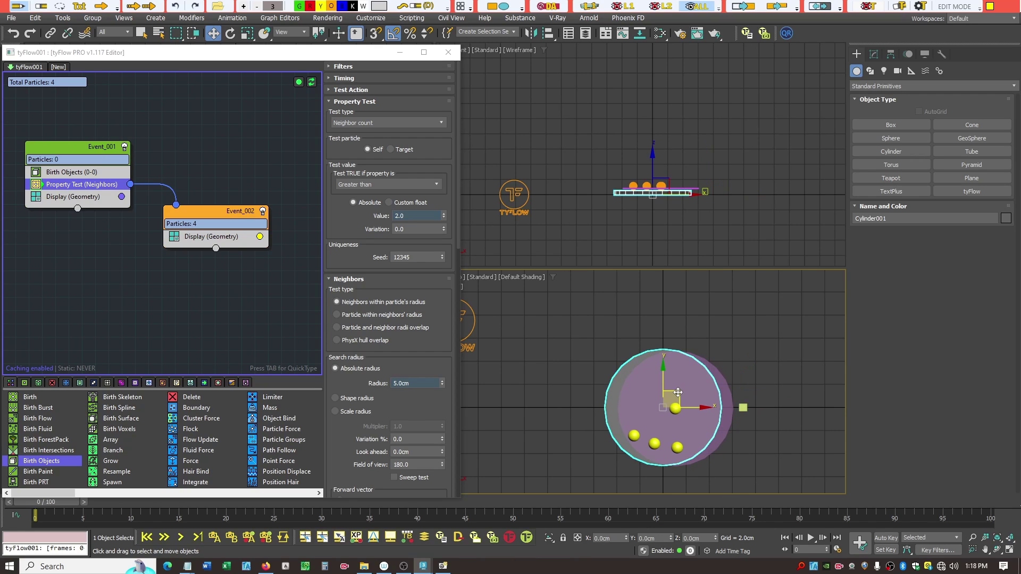
drag(681, 396, 648, 416)
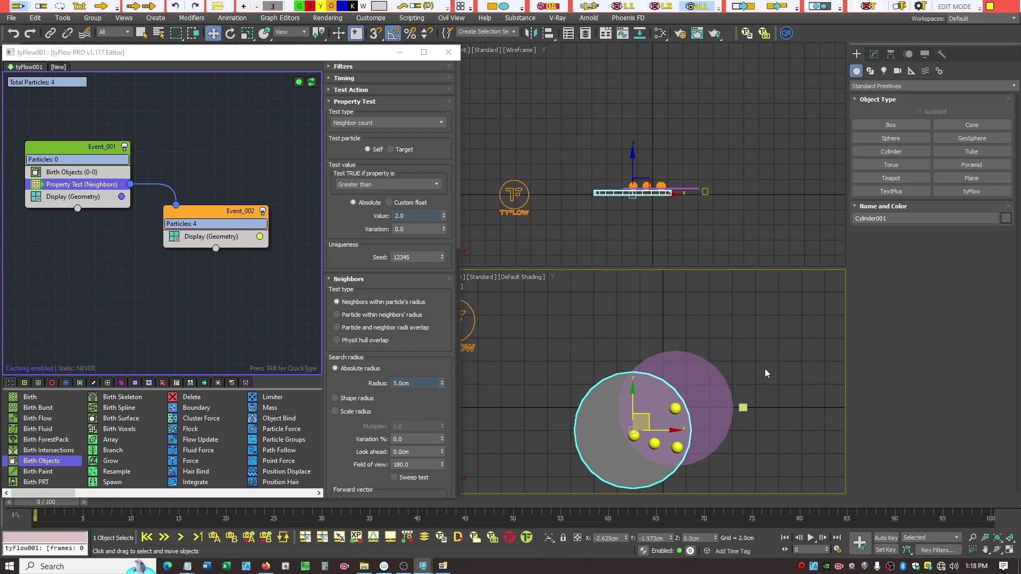
- Undo the cylinder move, returning it to the origin
key(ctrl+z)
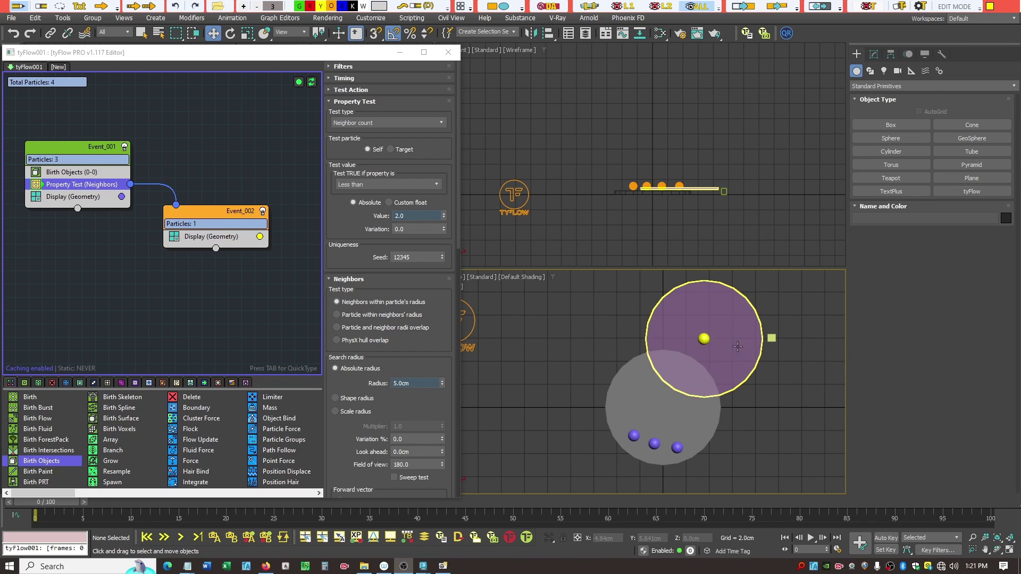
click(772, 338)
drag(776, 320, 776, 322)
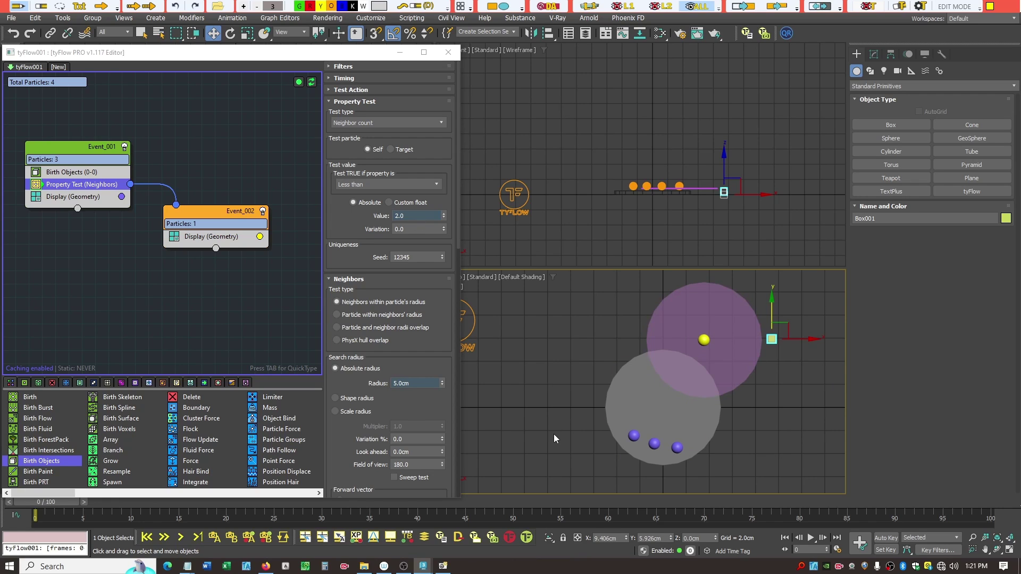
click(705, 442)
drag(678, 392, 695, 433)
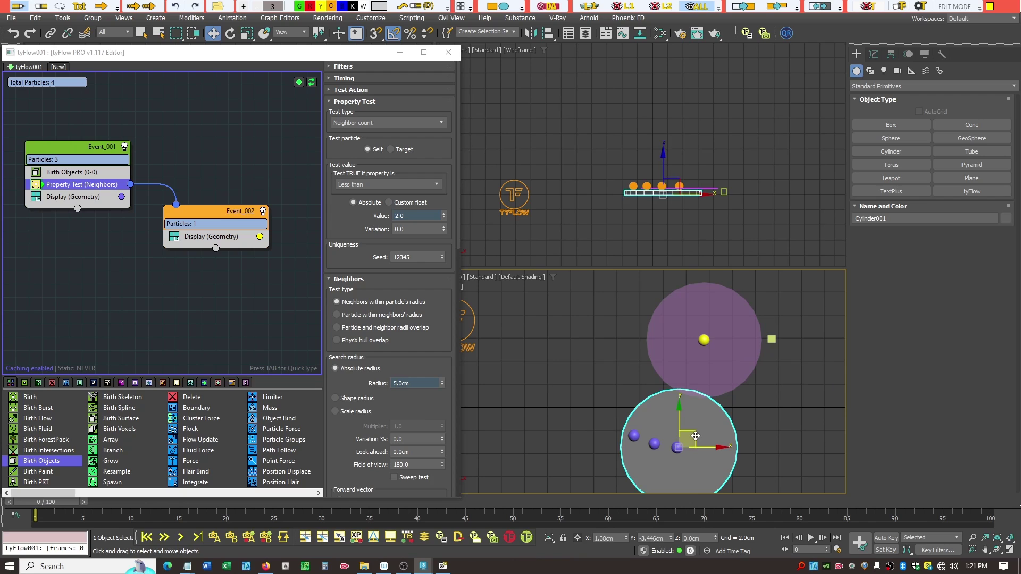
drag(695, 439, 689, 395)
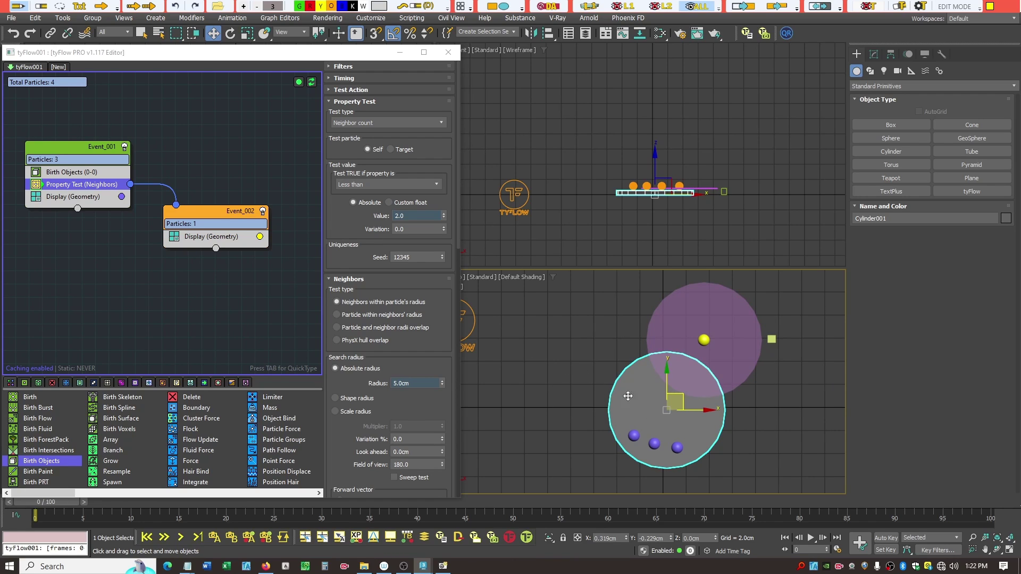
- Move Box001's purple zone down over the cluster, up-left, then back up to the right
click(773, 338)
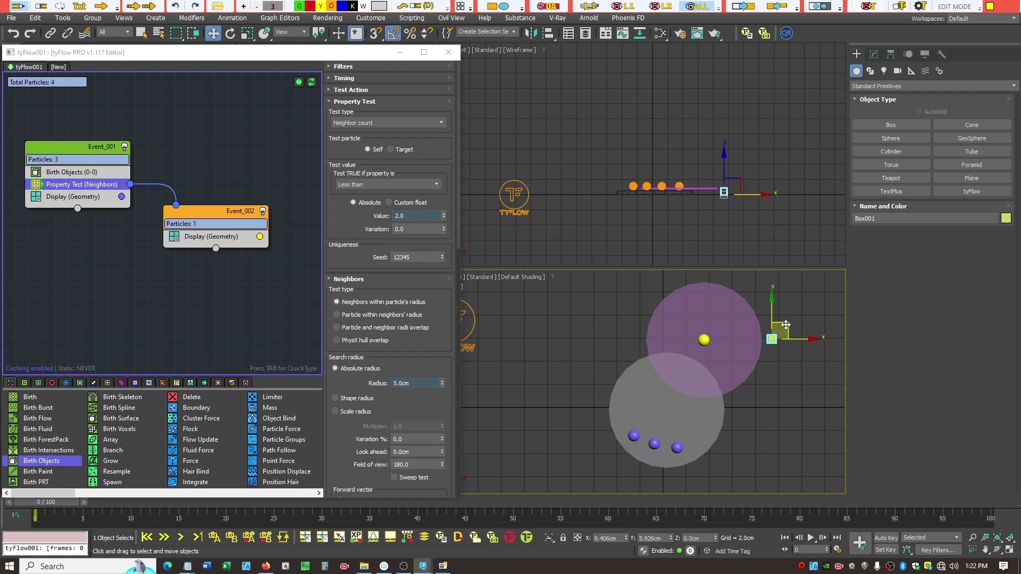
drag(787, 325, 798, 407)
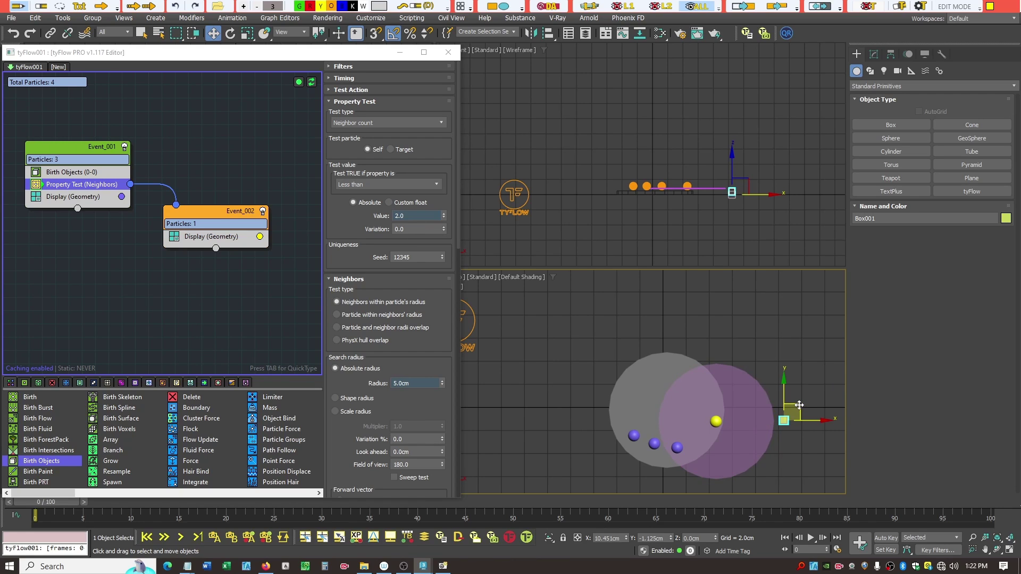
drag(798, 405, 784, 408)
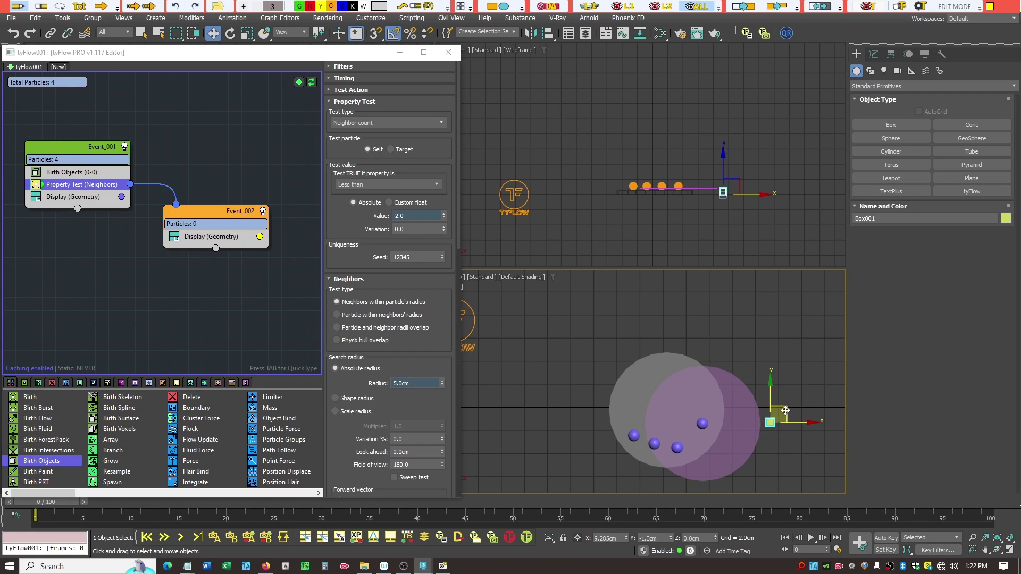
drag(783, 410, 683, 385)
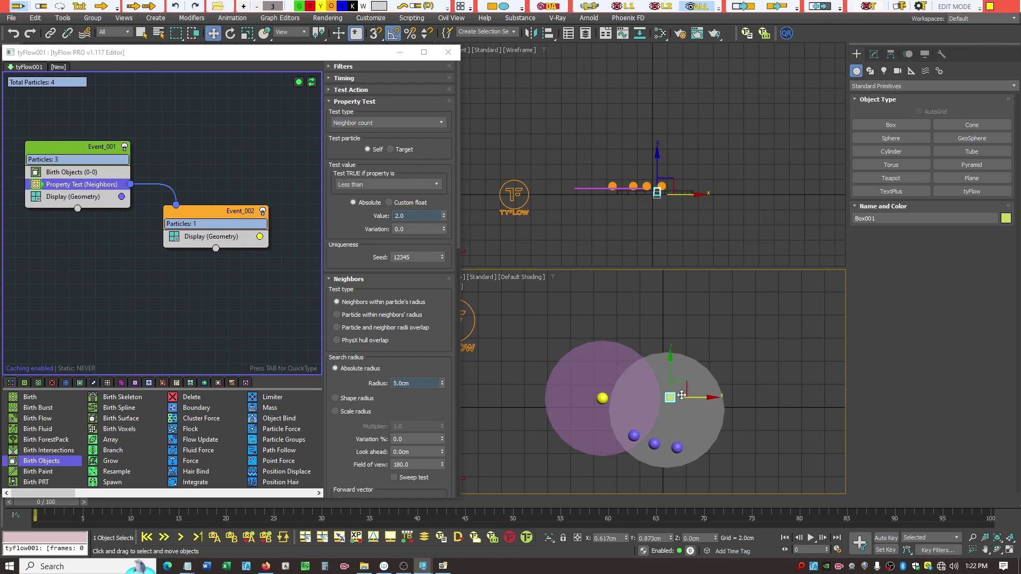
drag(685, 384, 797, 336)
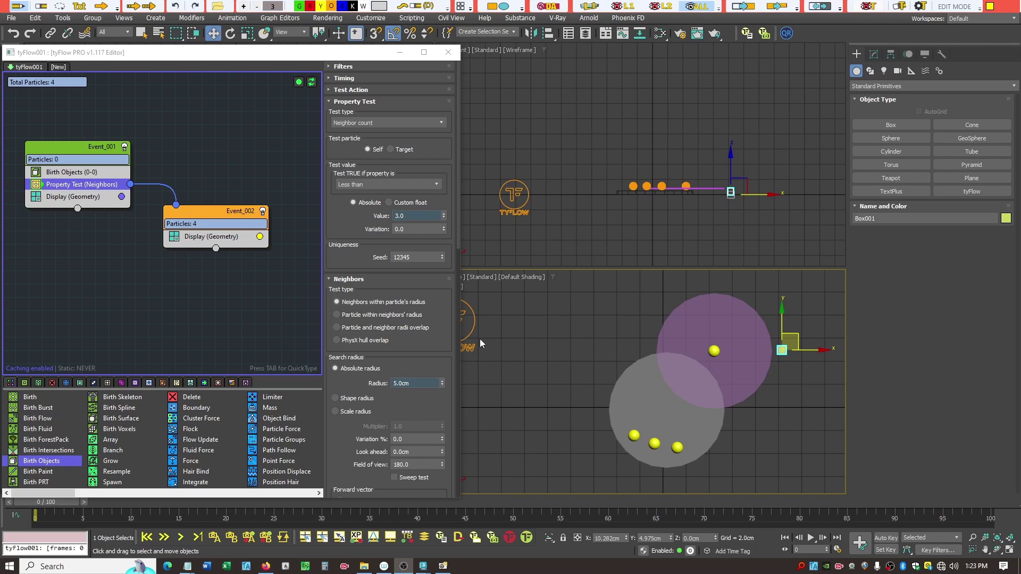
double_click(415, 215)
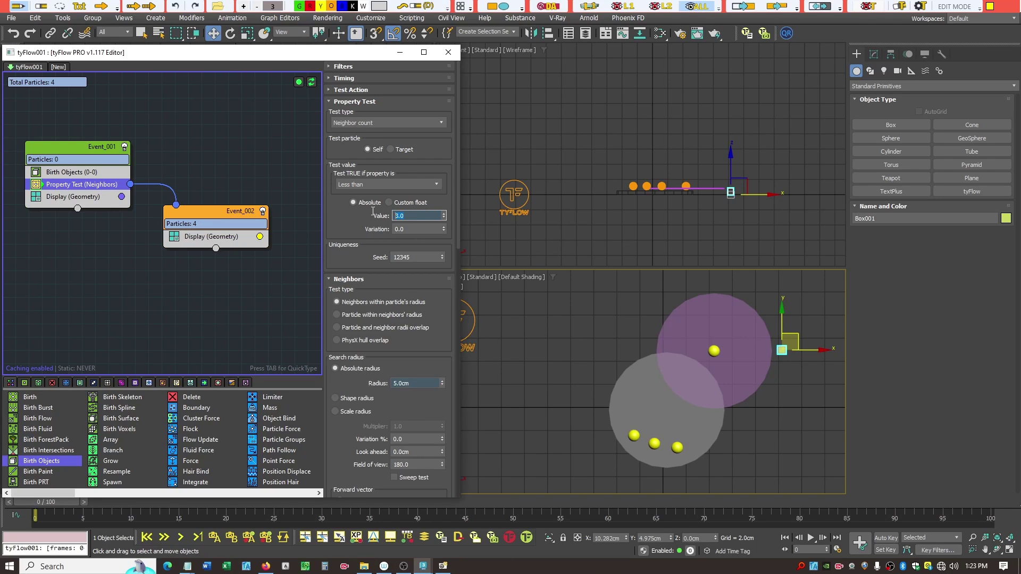
text(2)
key(Return)
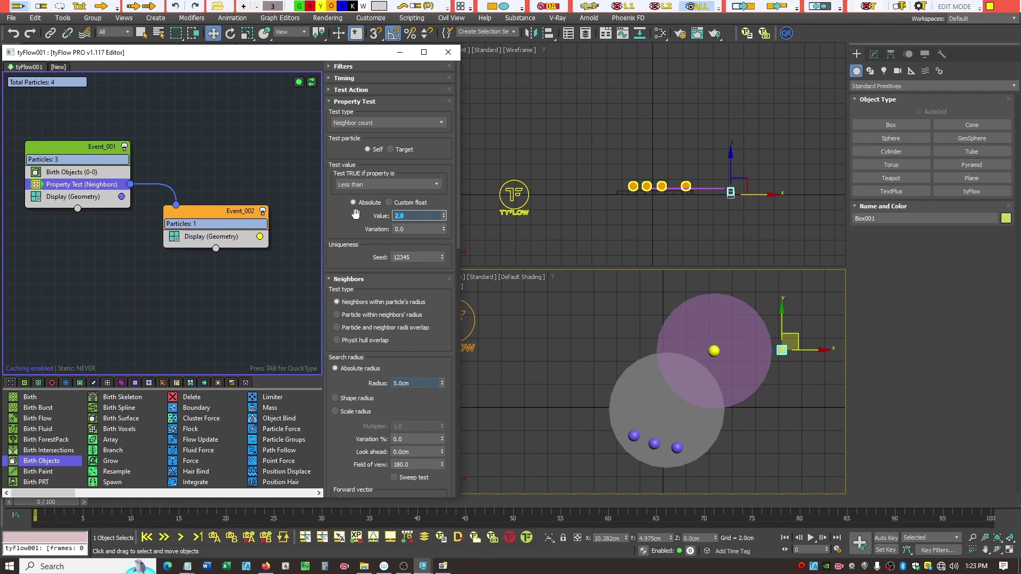
text(3)
key(Return)
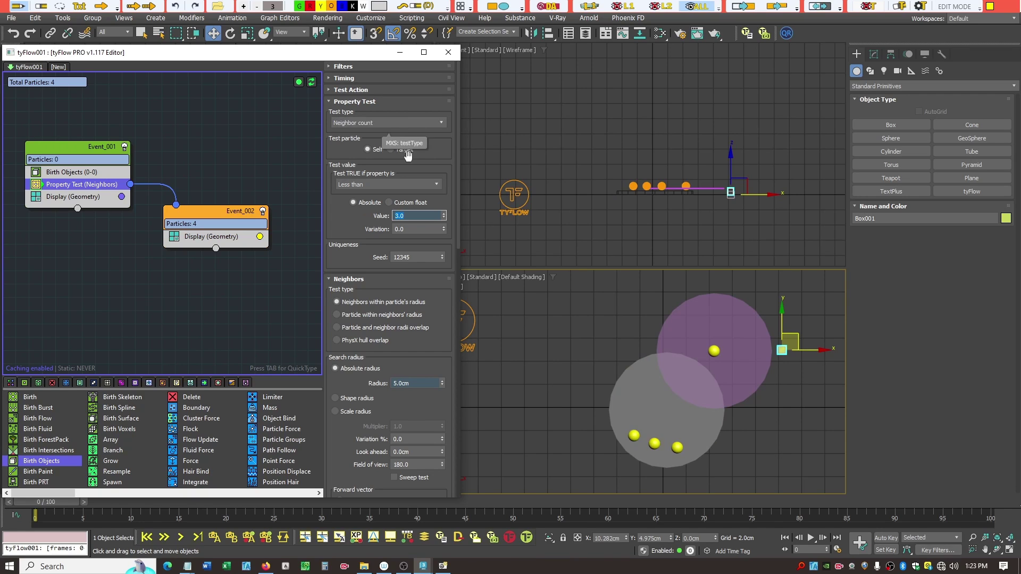
double_click(413, 215)
click(705, 431)
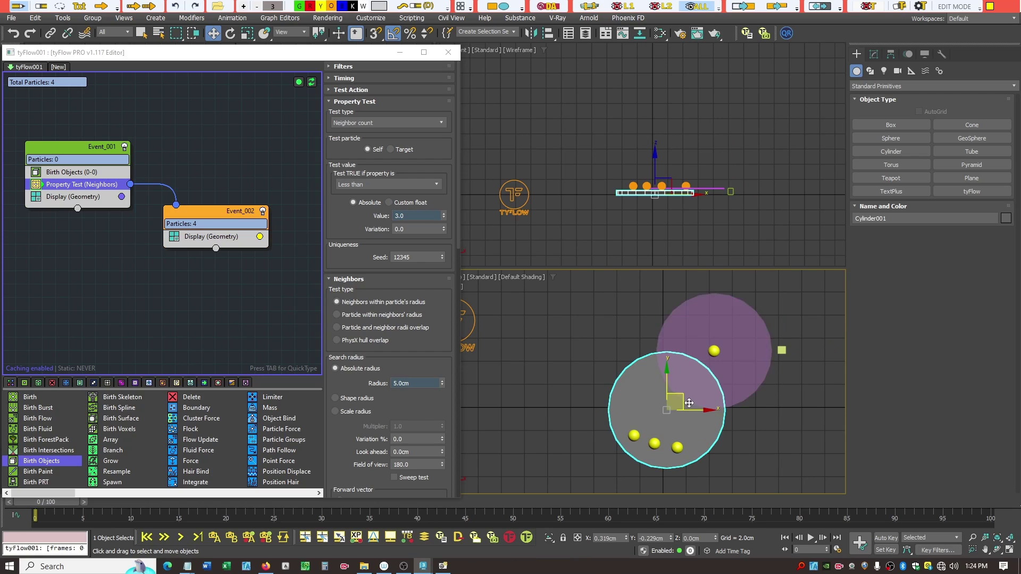
drag(681, 398, 693, 437)
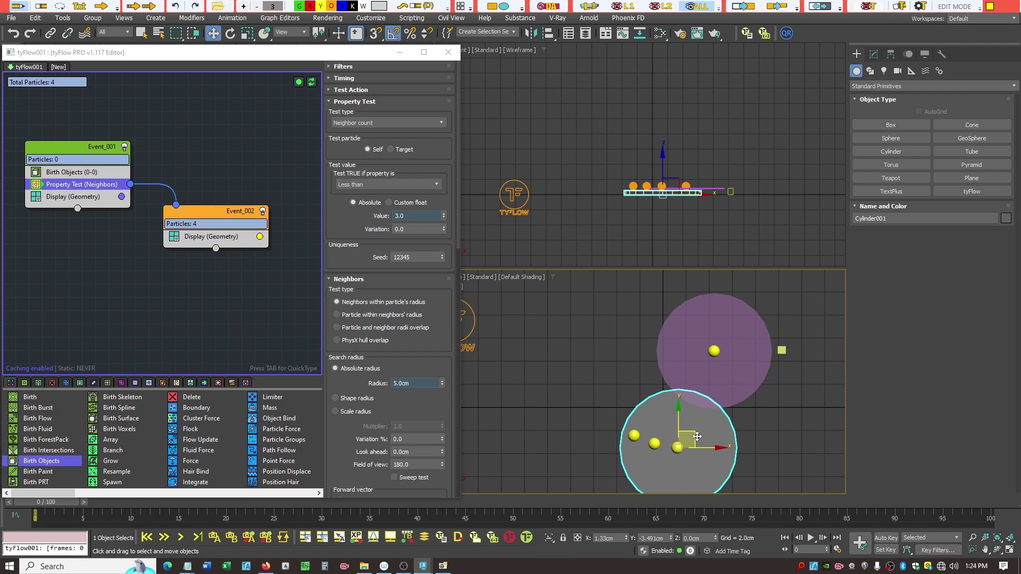
drag(698, 436, 679, 396)
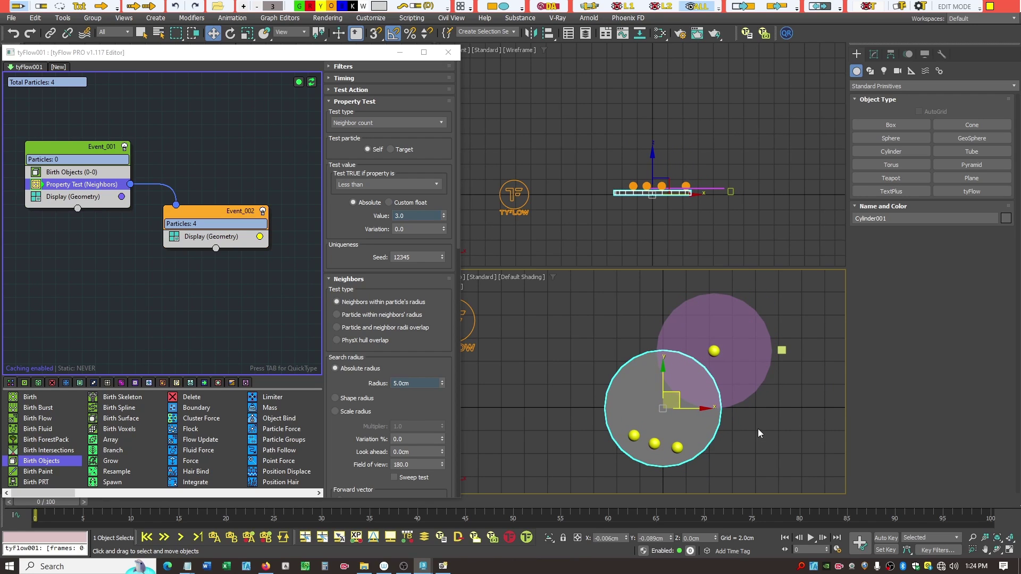
- Move Box001's purple zone down-left toward the cluster and review the comparison conditions list
click(758, 429)
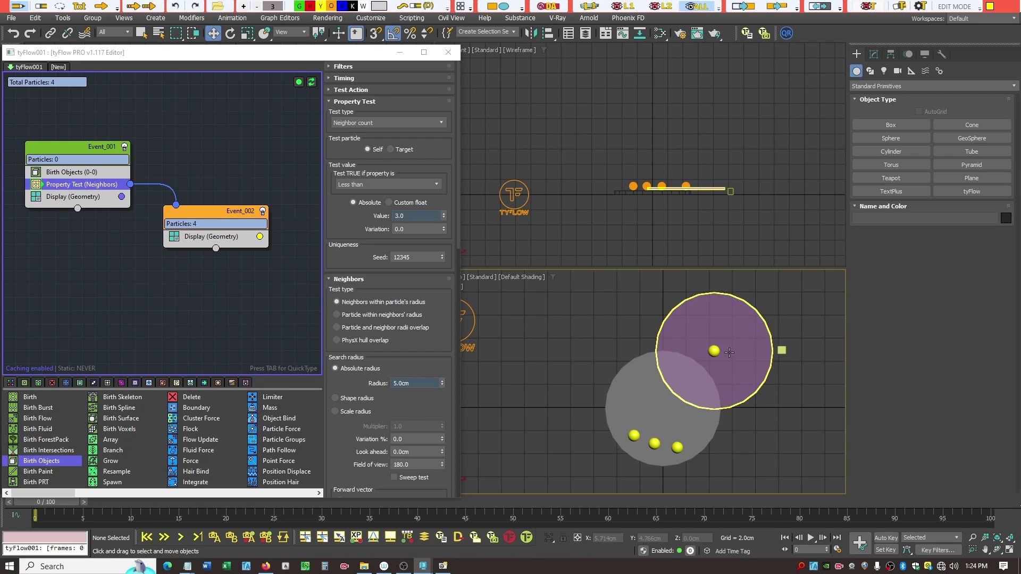
click(782, 350)
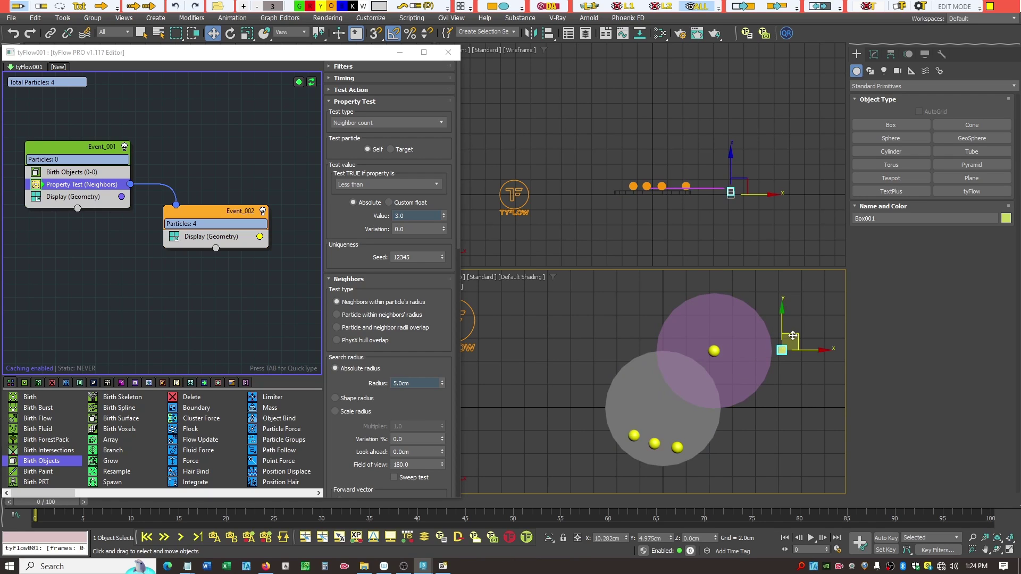
drag(793, 335, 780, 391)
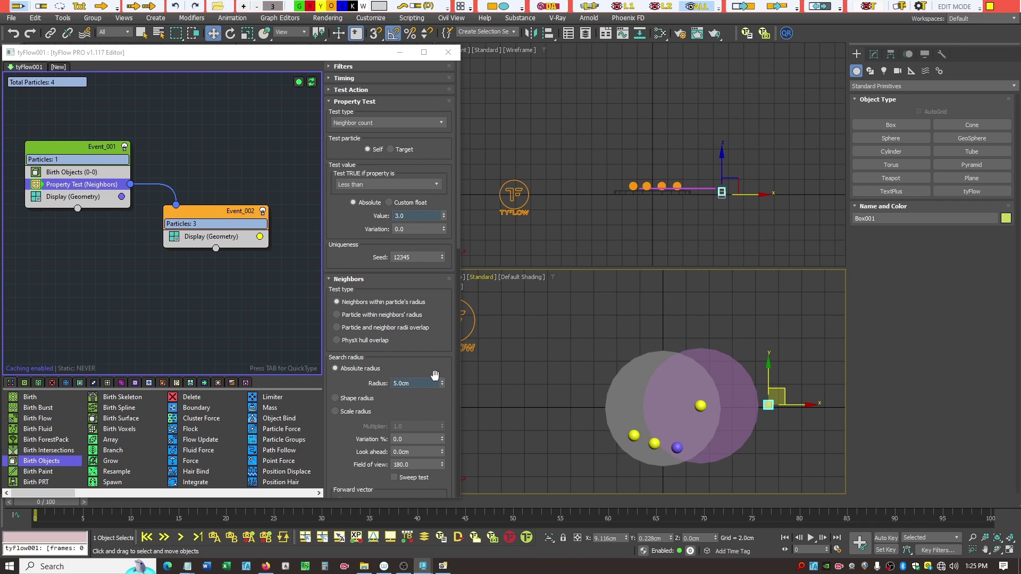
click(437, 185)
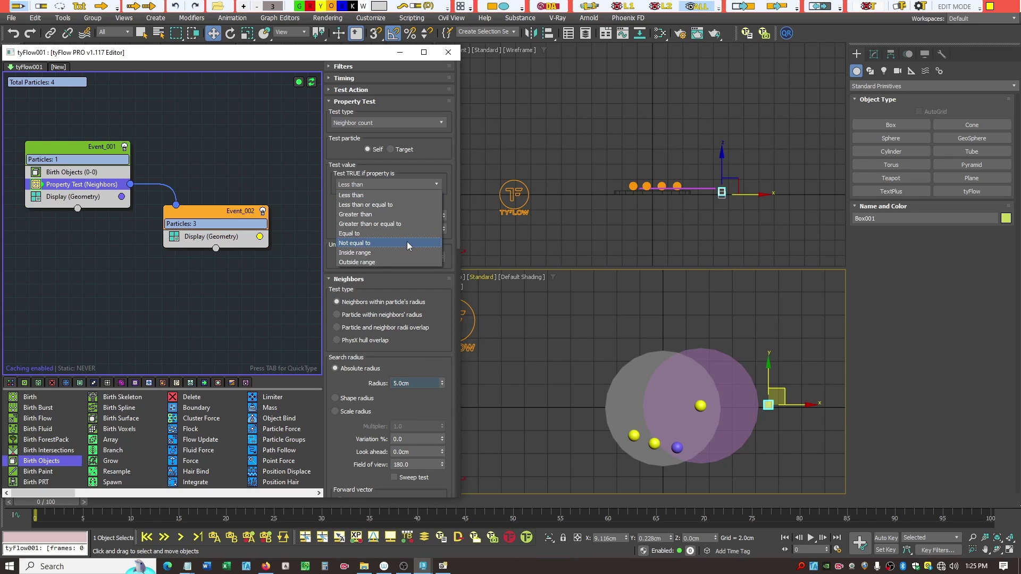
click(447, 162)
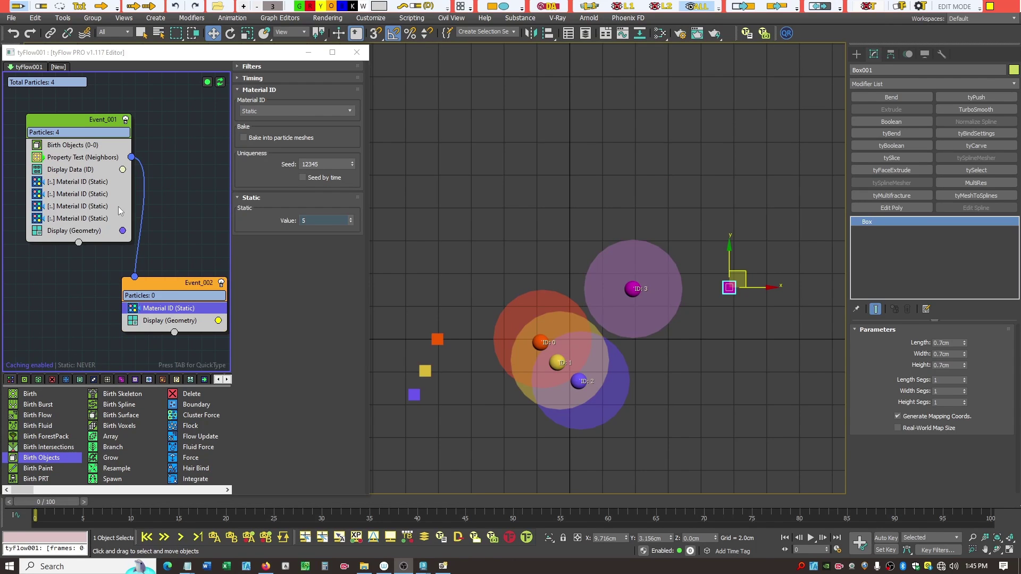
- Review the neighbor Property Test (Equal to 3.0, 3.0cm radius), then select Box001 carrying particle ID 3
click(76, 160)
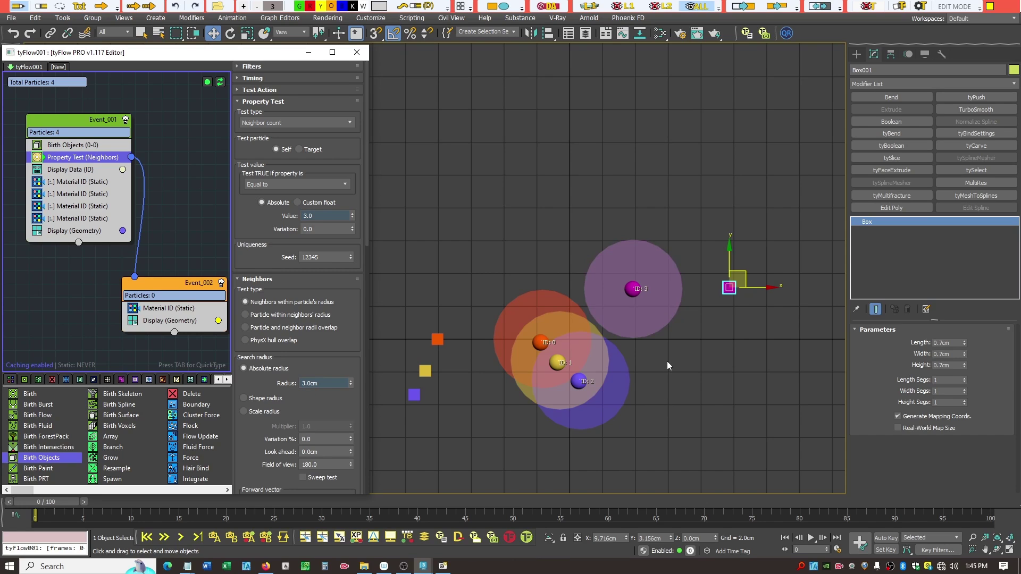
click(425, 371)
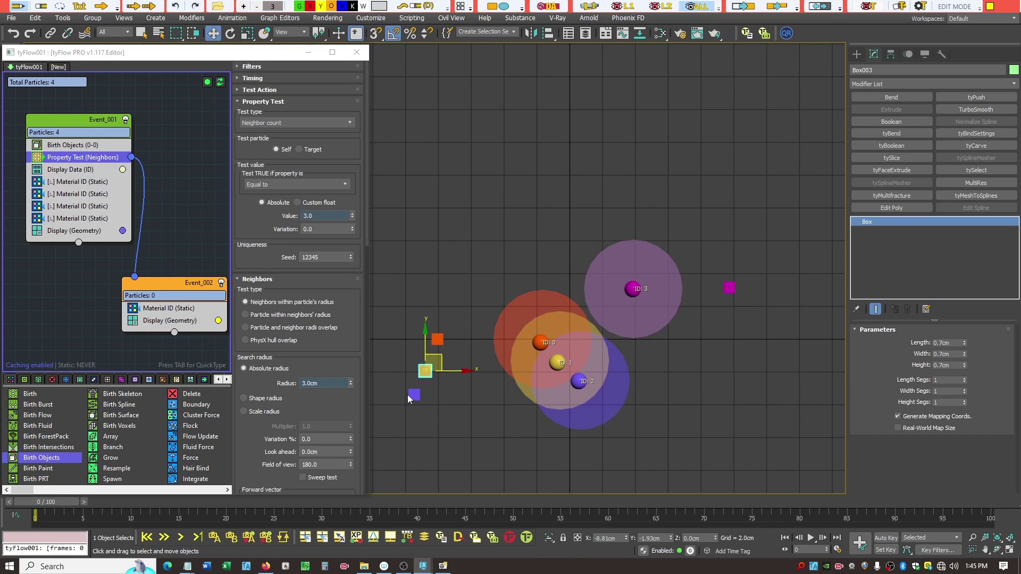
click(443, 397)
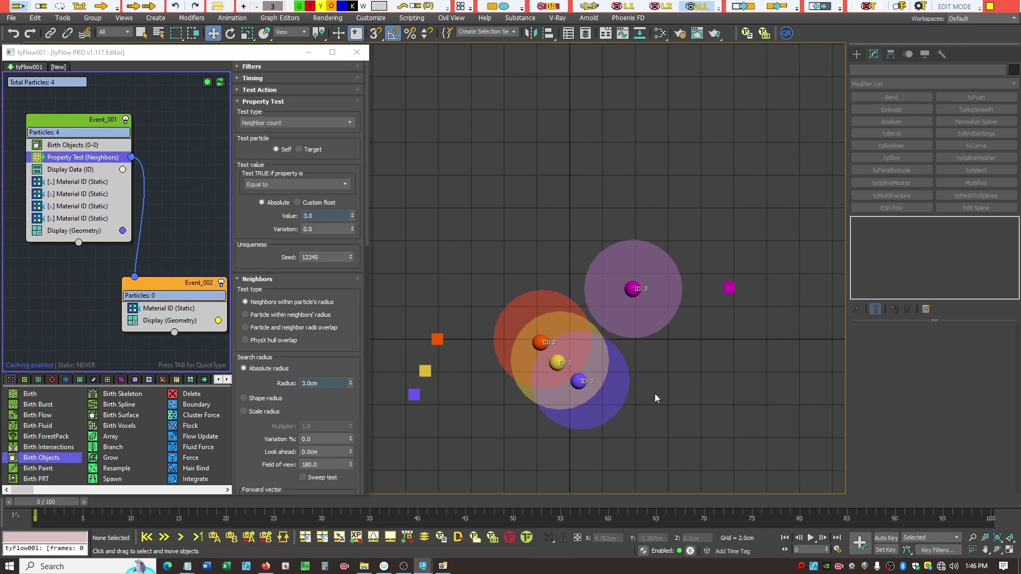
click(729, 287)
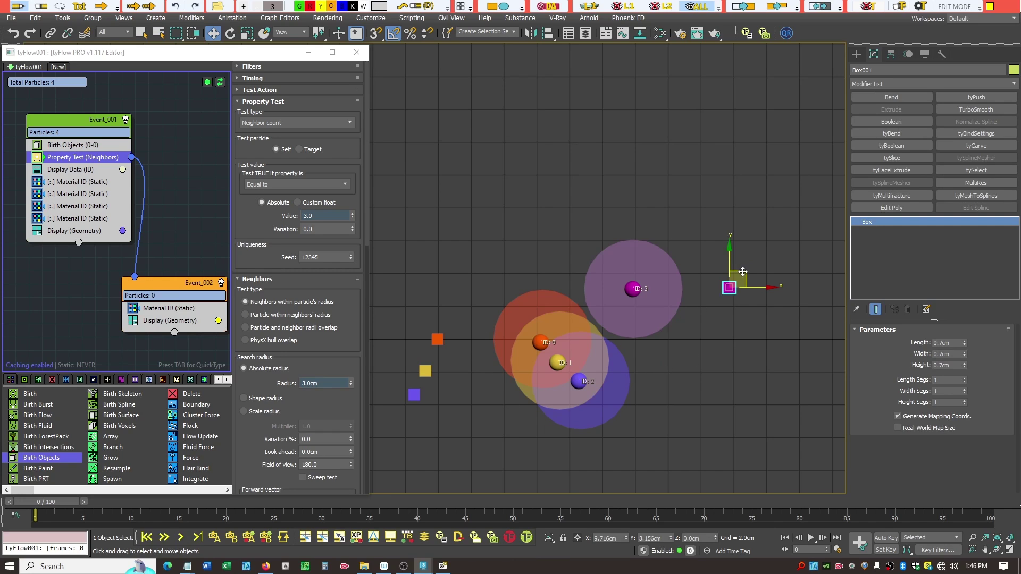
- Move Box001 down-left into the cluster so two particles pass the Equal to 3.0 test
drag(742, 270, 698, 313)
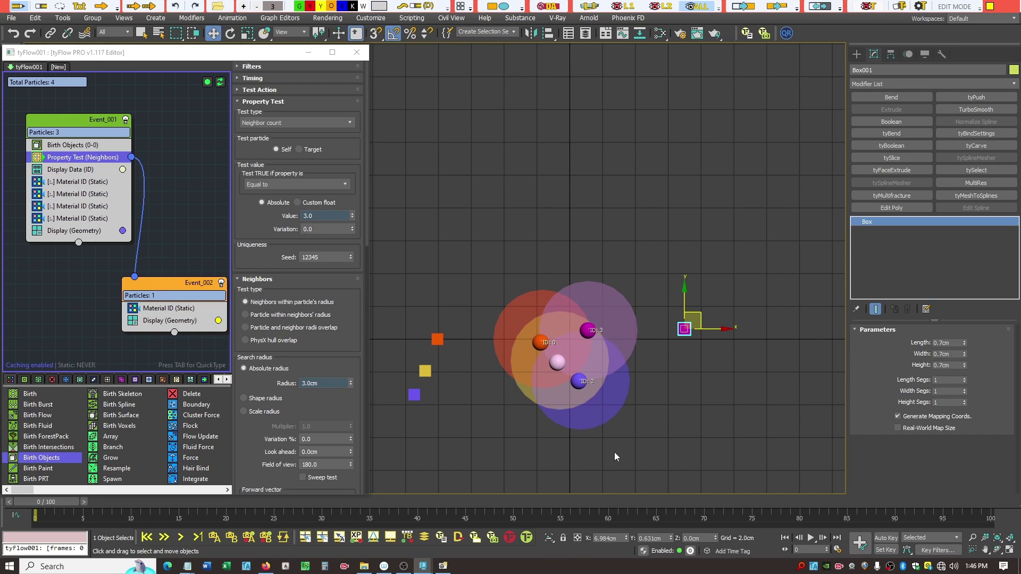
click(973, 538)
drag(567, 471, 606, 461)
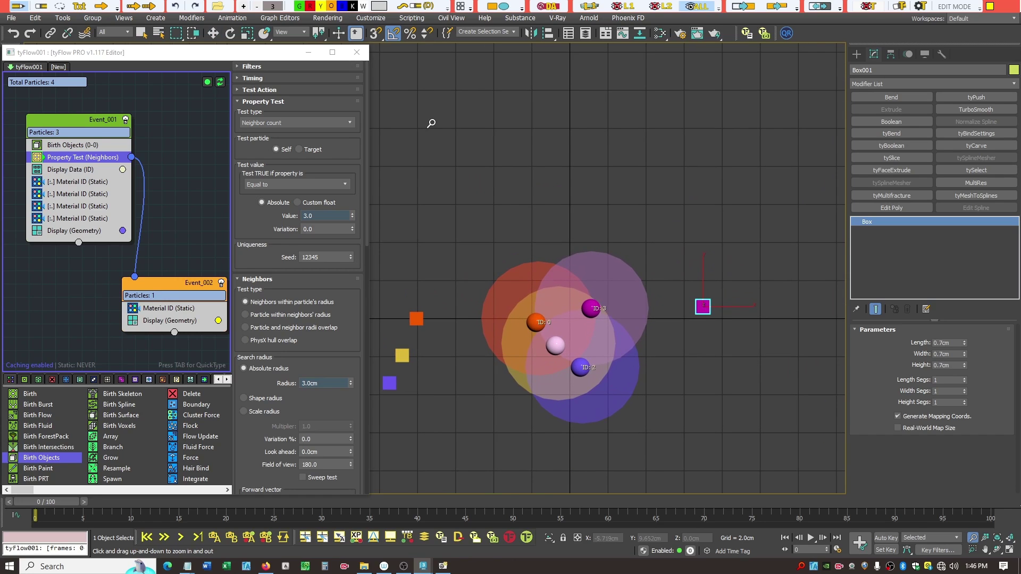
click(213, 33)
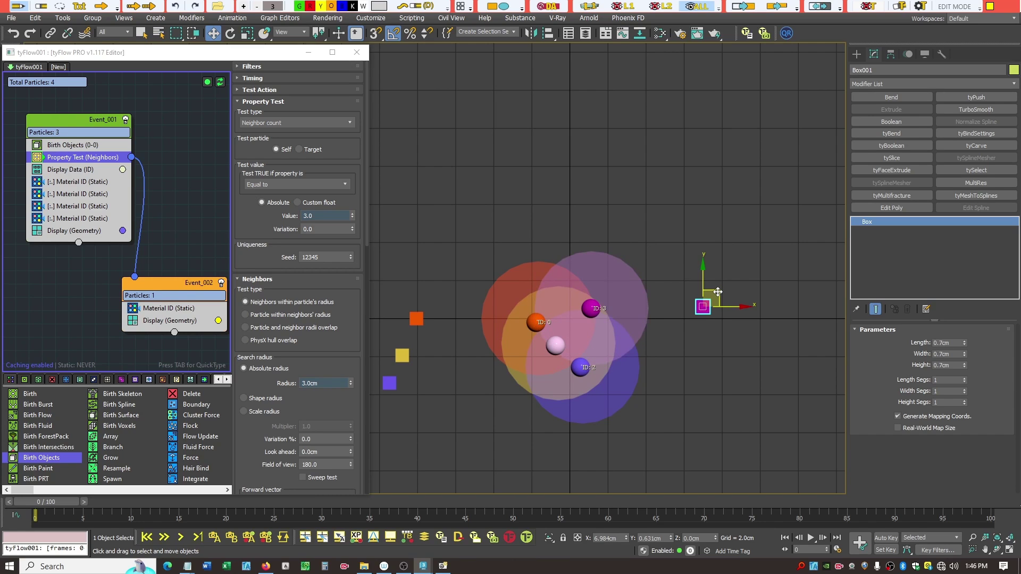
drag(718, 292, 718, 301)
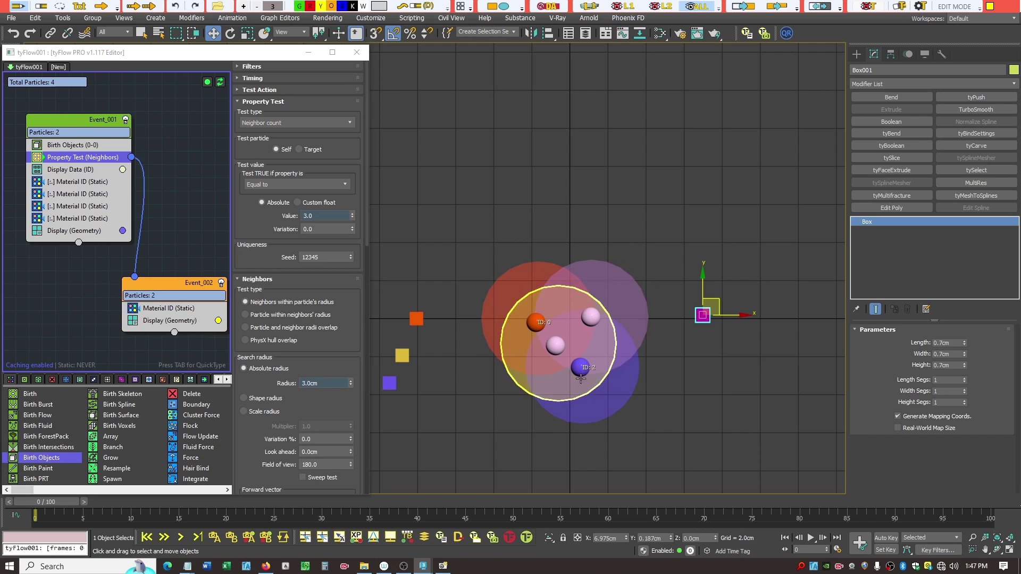
- Move Box001 back up-right away from the group, emptying Event_002, and bring up the comparison choices
click(557, 346)
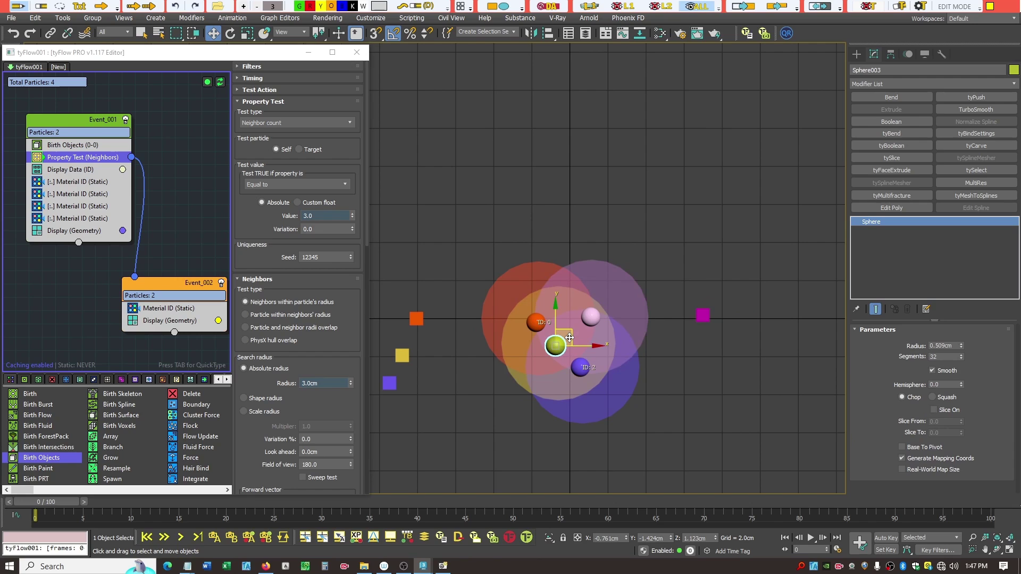
click(701, 316)
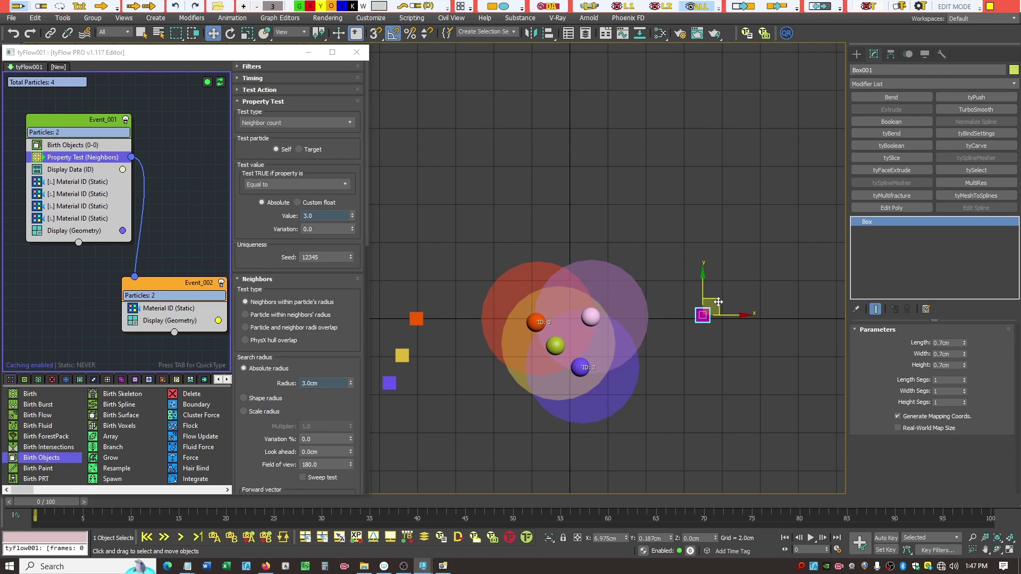
drag(718, 303, 761, 249)
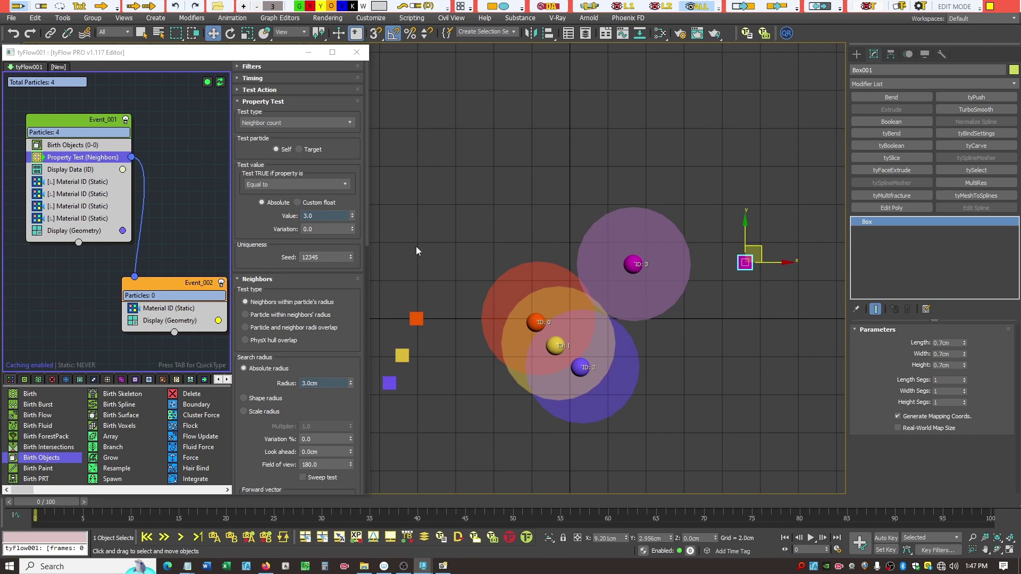
click(341, 185)
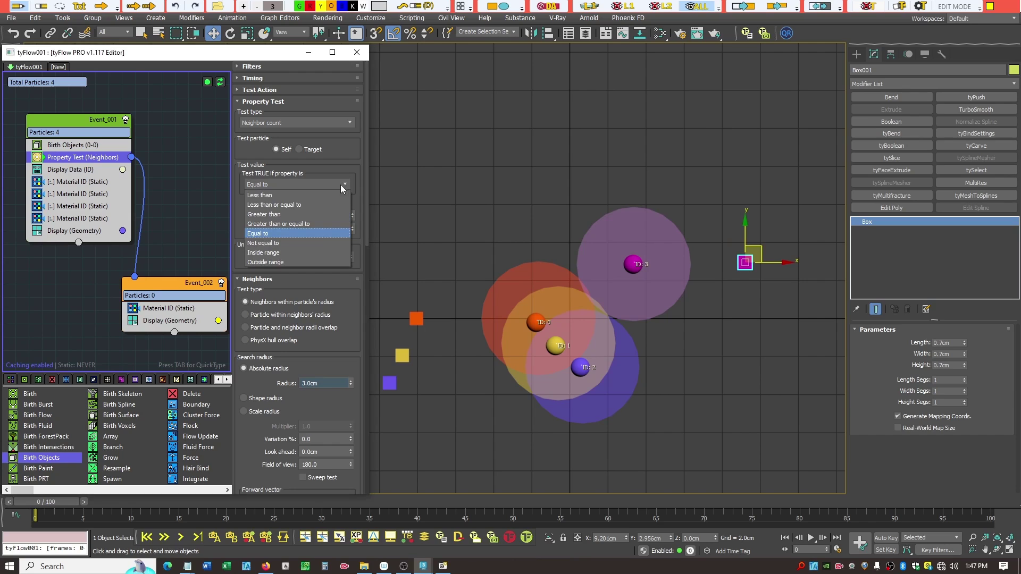
- Switch the neighbor test to Inside range with Min 1.0 and Max 2.0
click(321, 253)
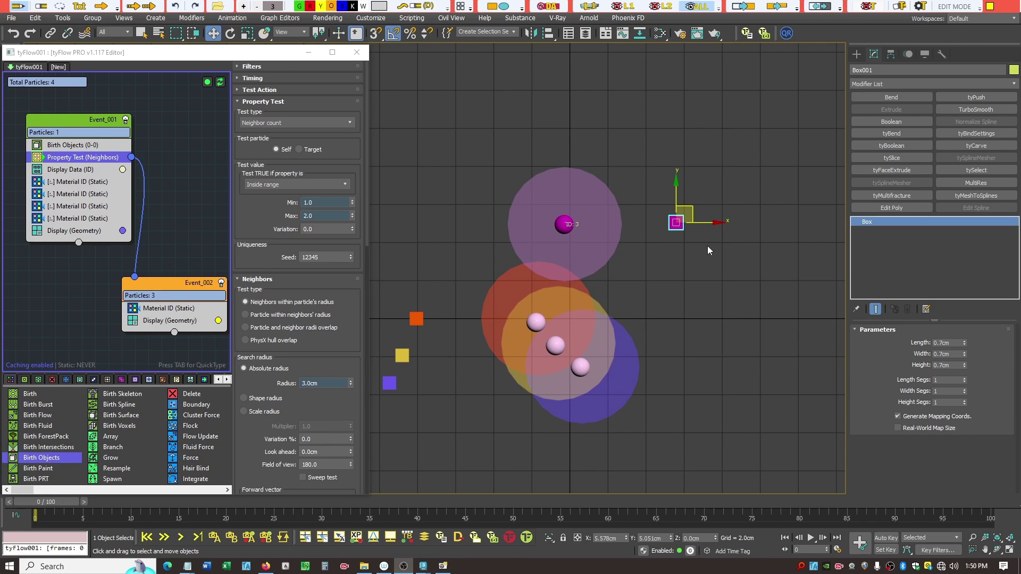
- Drag Box001 down into the cluster and back out up-right, leaving particle ID 3 alone in Event_001
drag(690, 205, 696, 271)
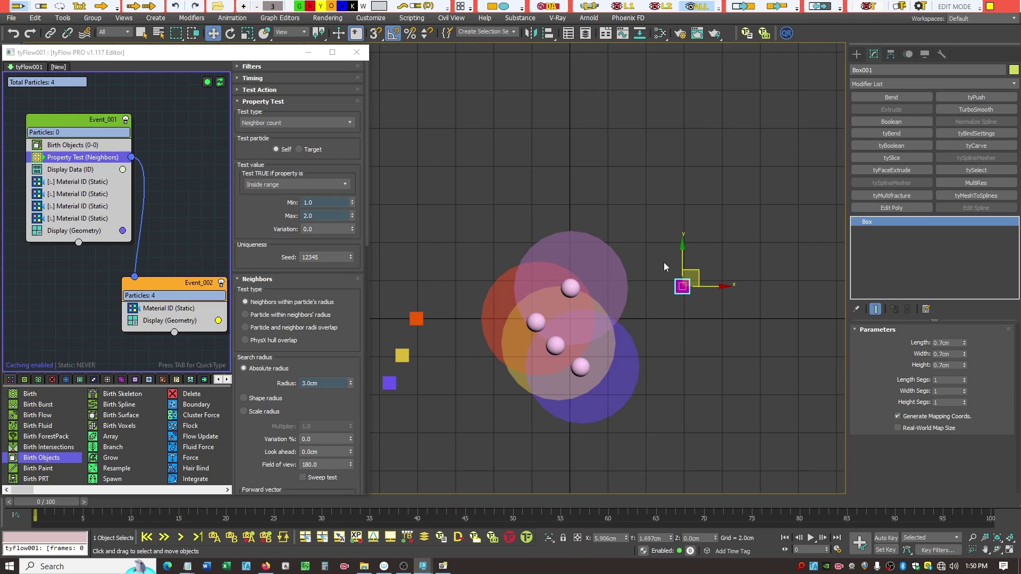
drag(701, 272, 700, 288)
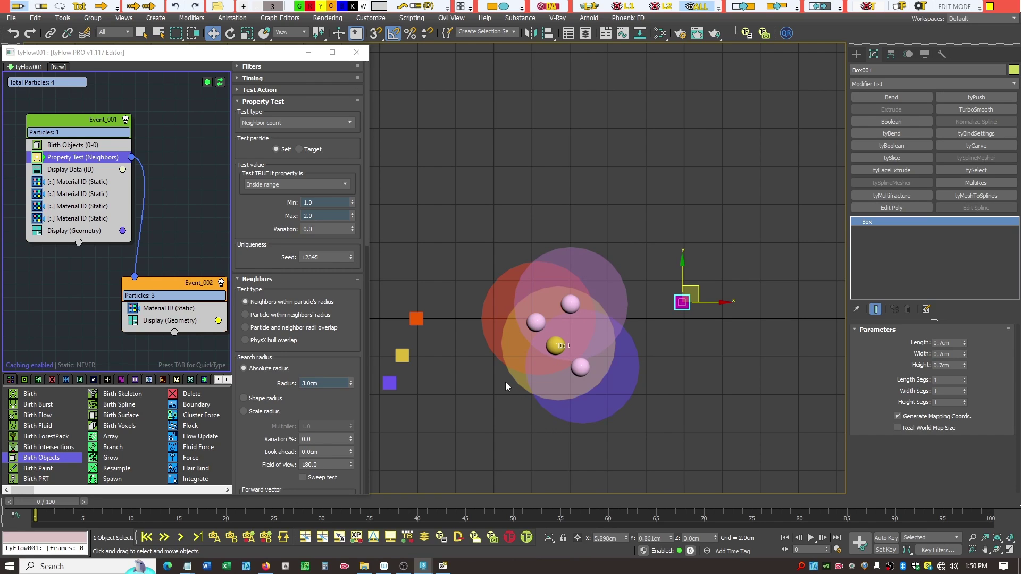
drag(696, 291, 727, 265)
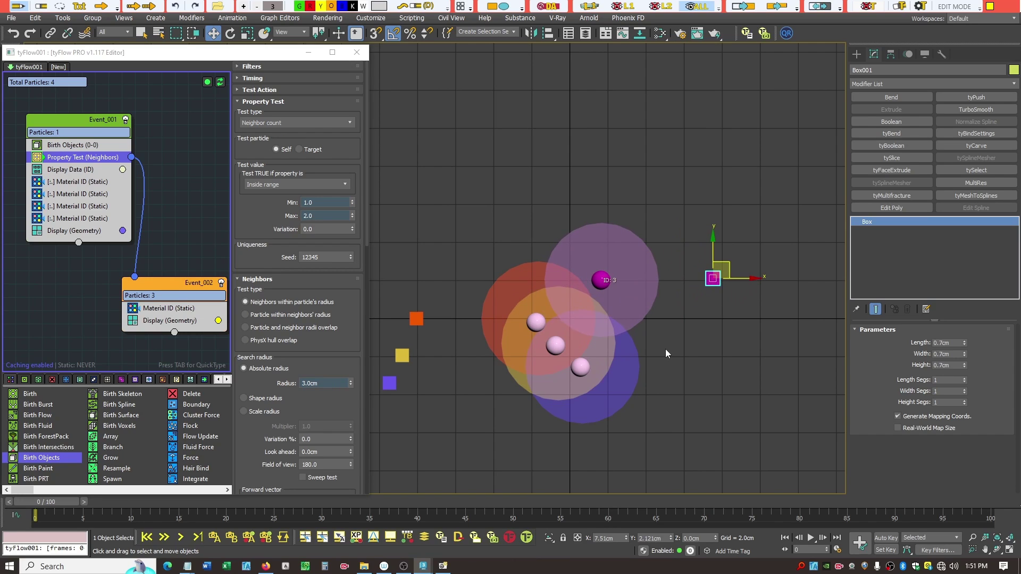